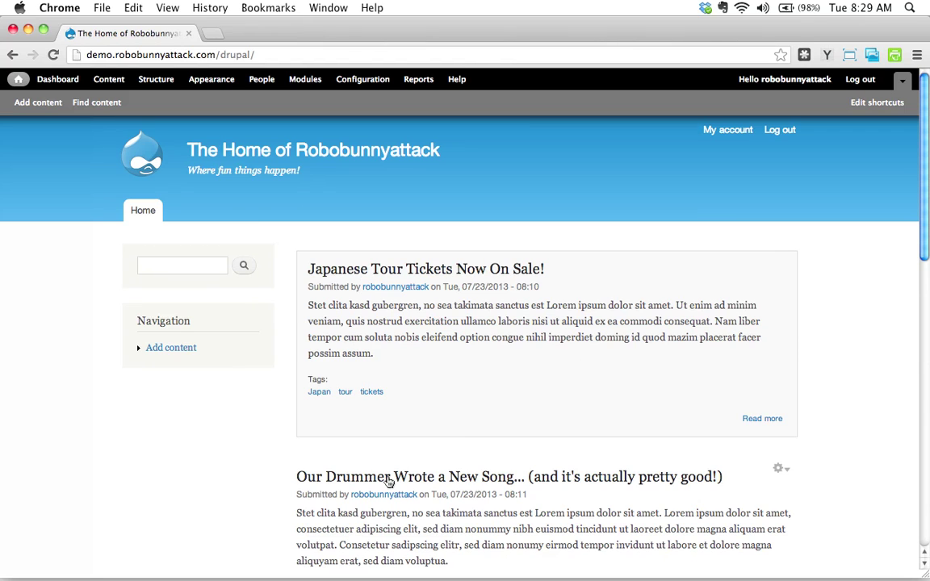
Look over the Site information default front page field, then close the settings unchanged
scroll(405, 409, down, 4)
scroll(436, 446, up, 2)
scroll(437, 447, up, 2)
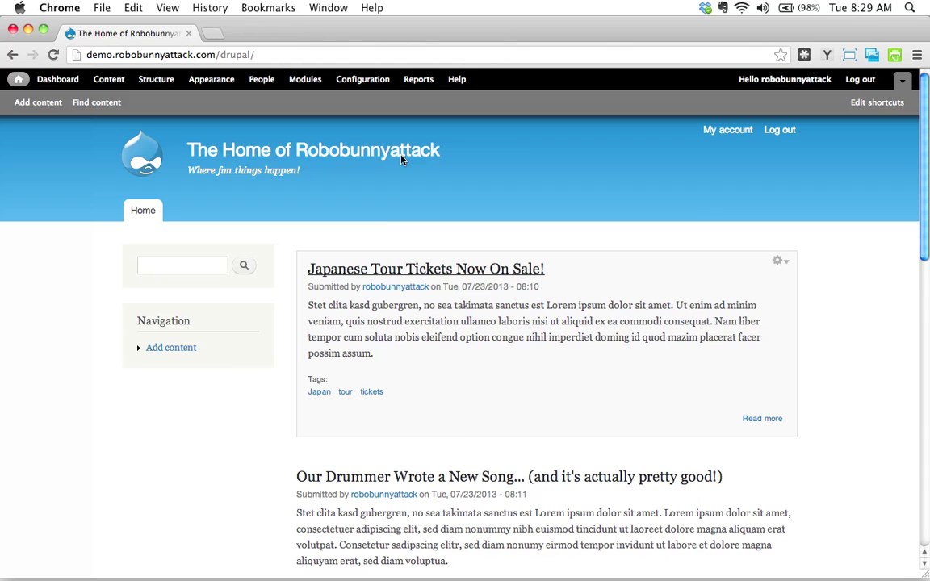
scroll(462, 504, down, 3)
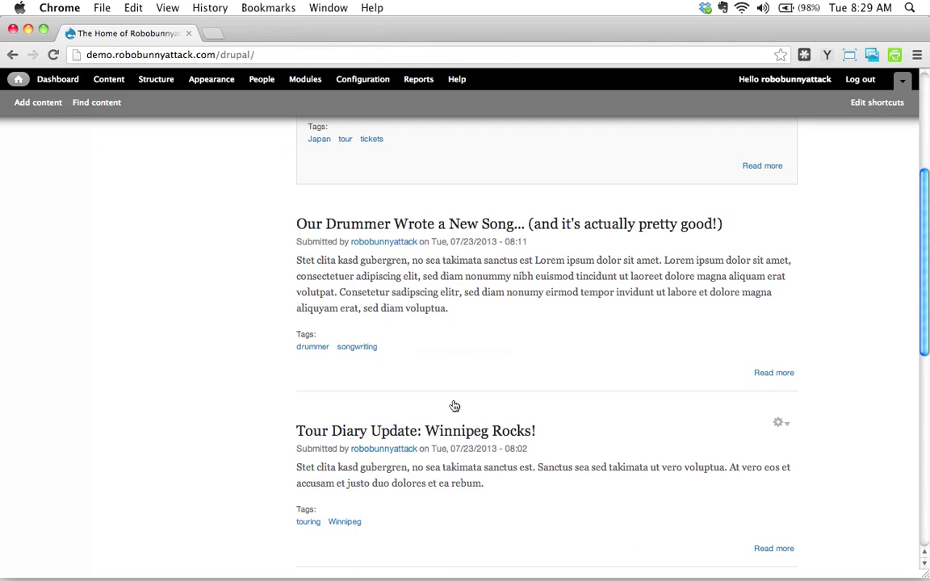
scroll(484, 323, up, 3)
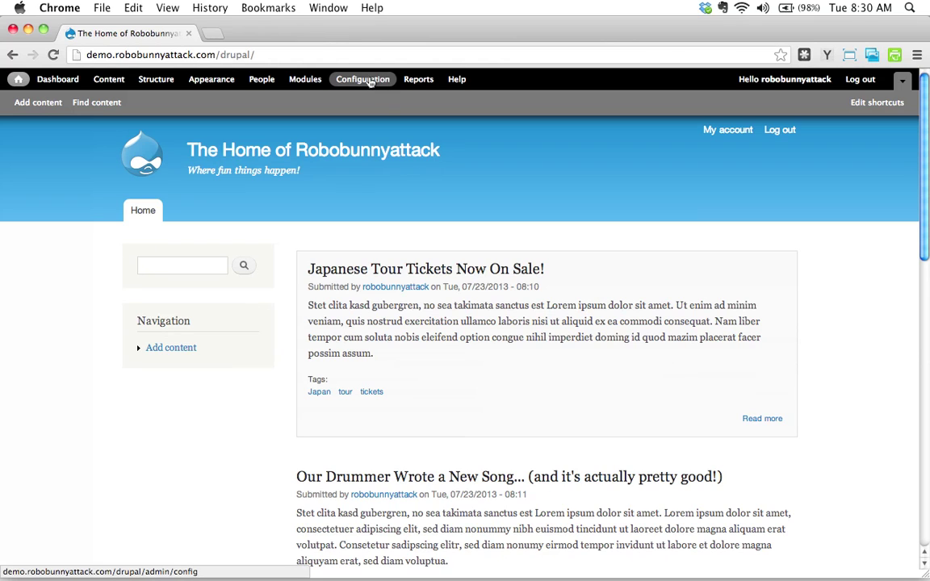
click(369, 81)
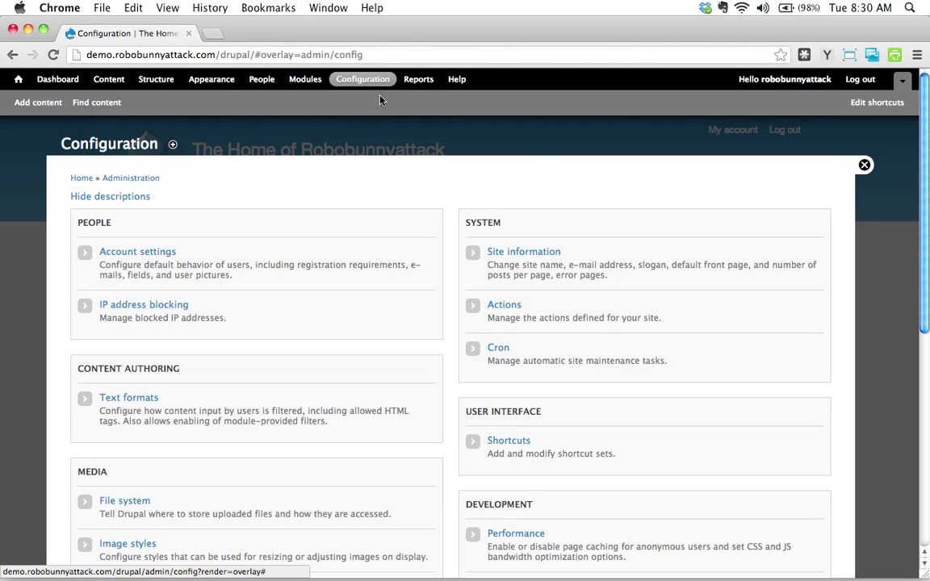
click(523, 252)
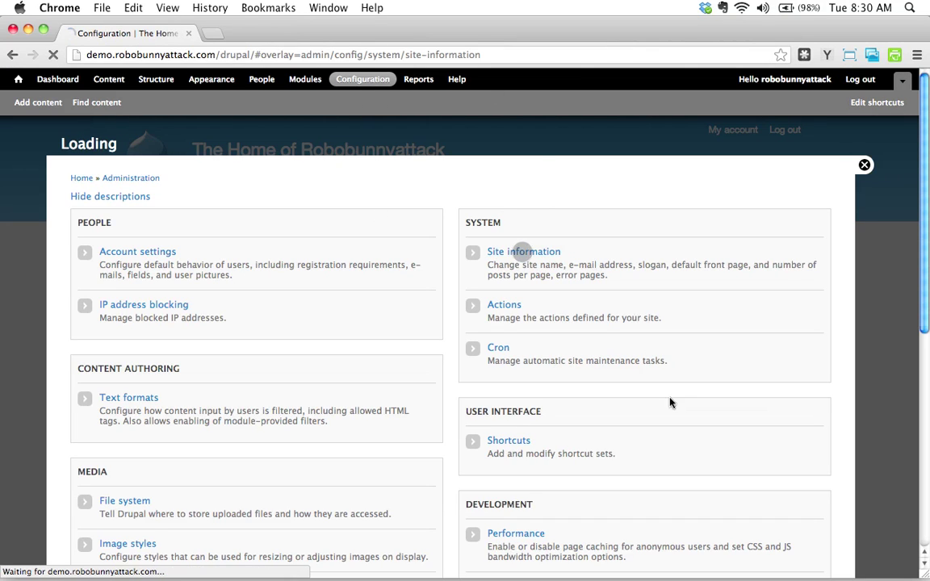
scroll(343, 262, down, 3)
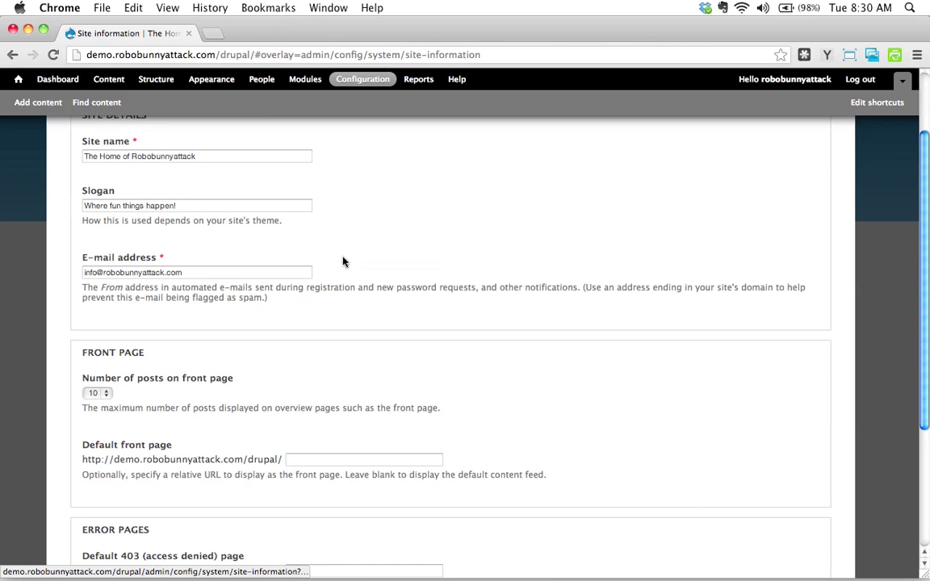
scroll(196, 442, down, 1)
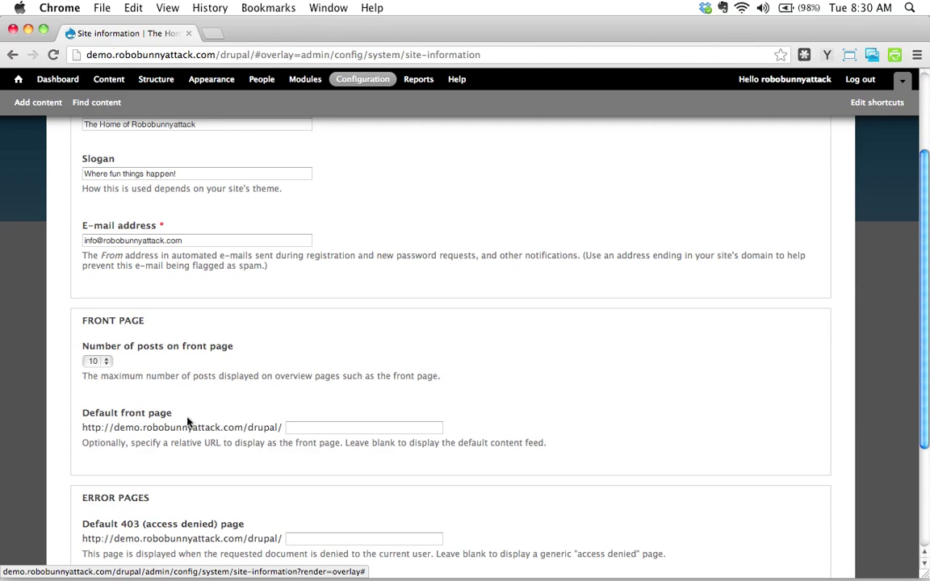
click(329, 426)
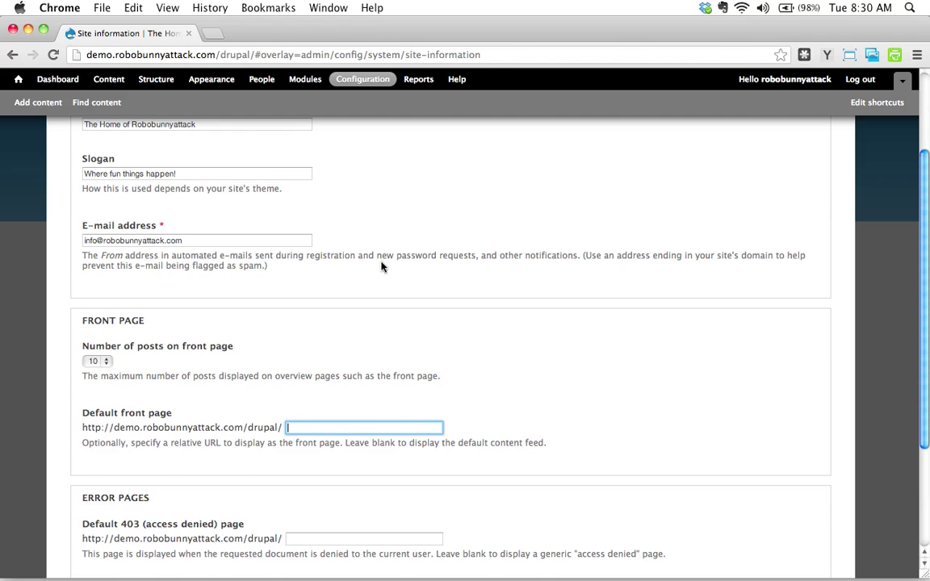
scroll(193, 161, up, 4)
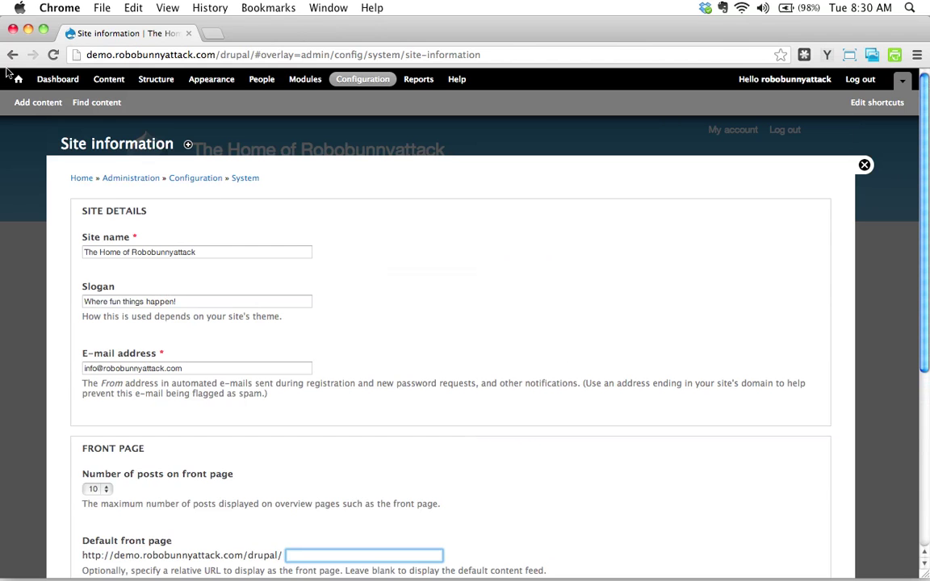
click(863, 165)
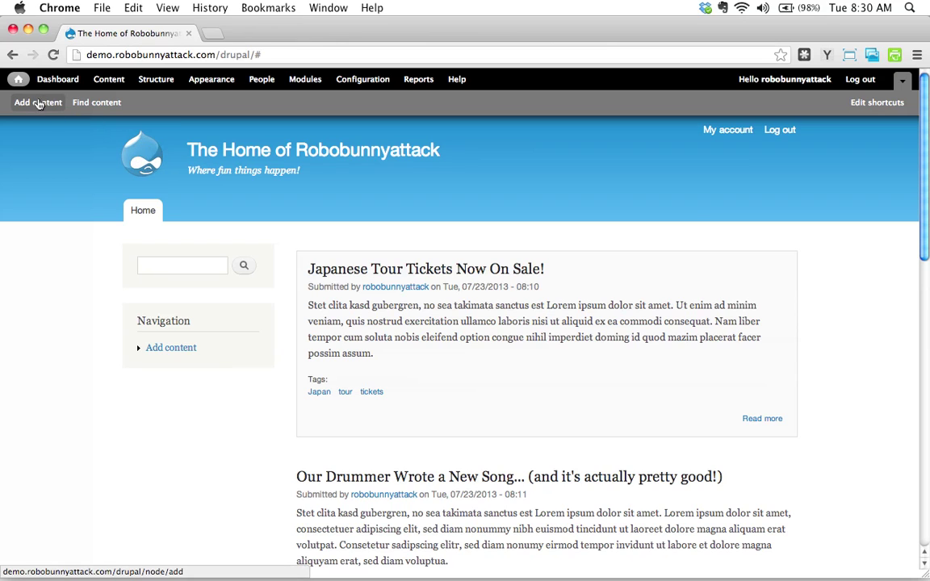
Create a Basic page titled 'Welcome!' with two lorem-ipsum body paragraphs and save it
click(38, 104)
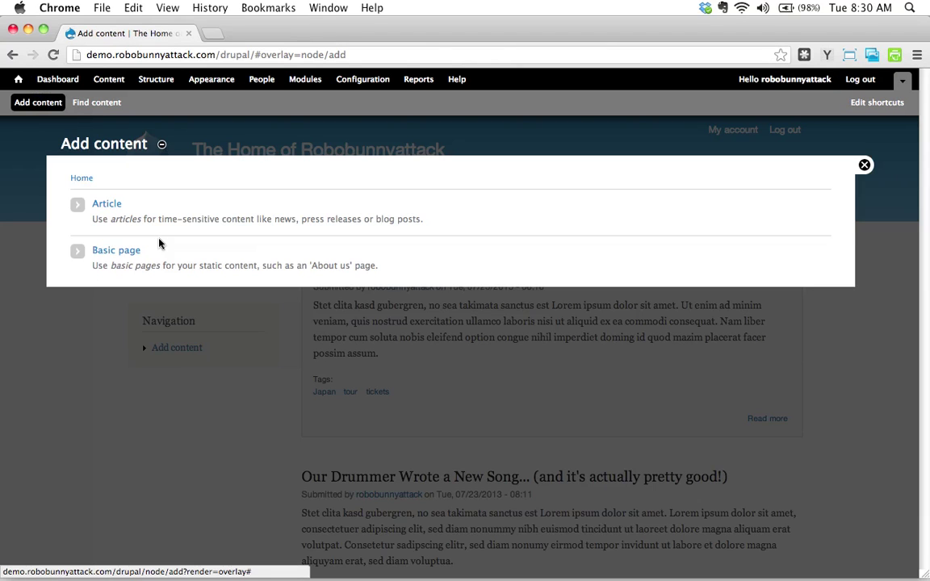
click(123, 255)
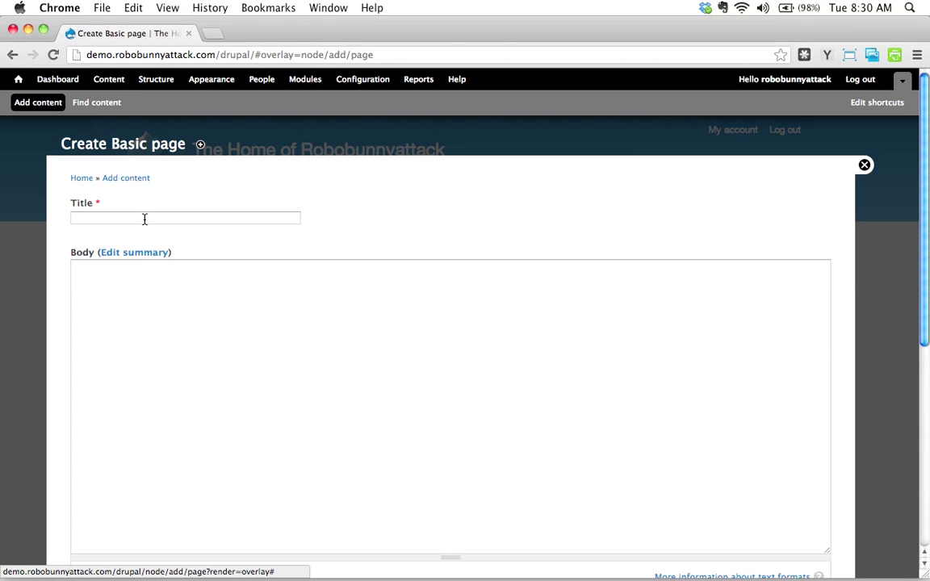
click(144, 218)
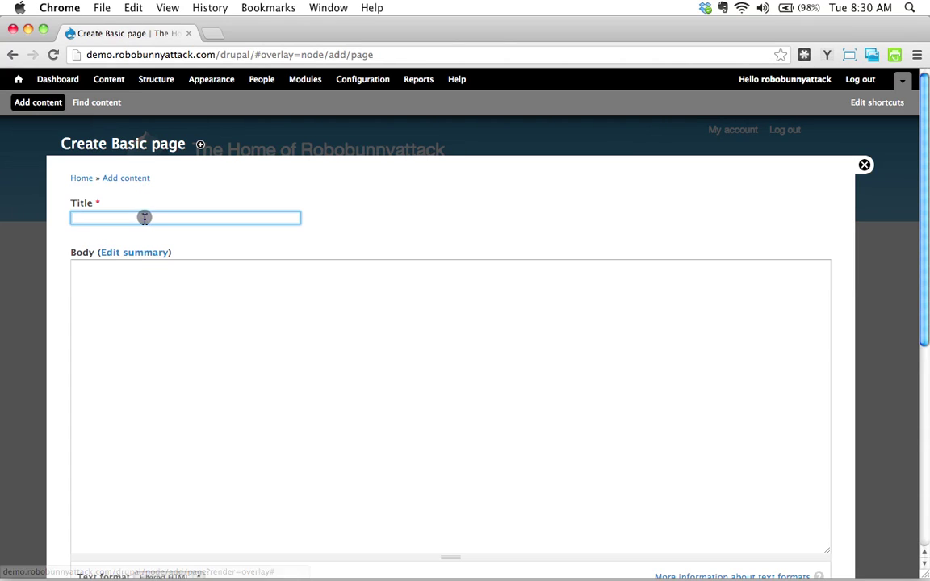
text(Welcome!)
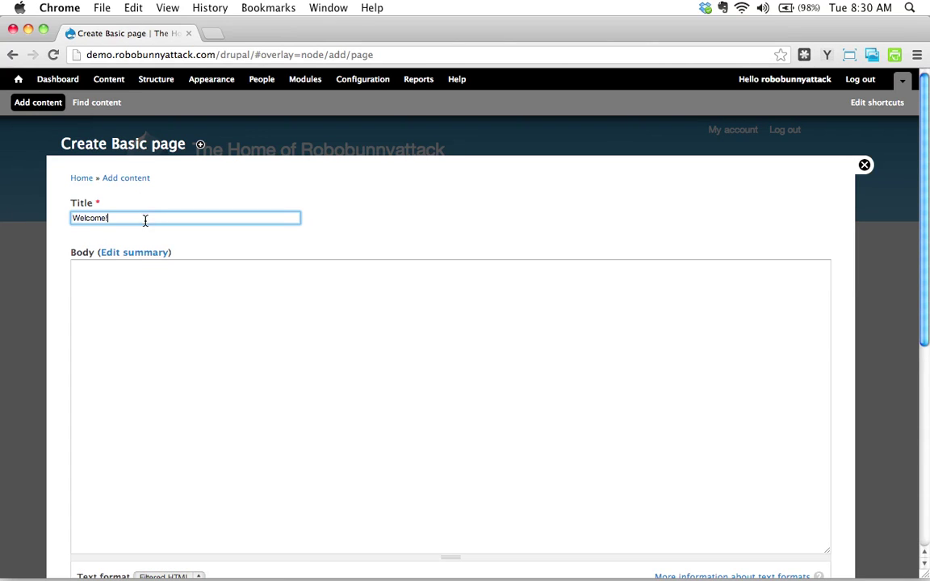
click(208, 308)
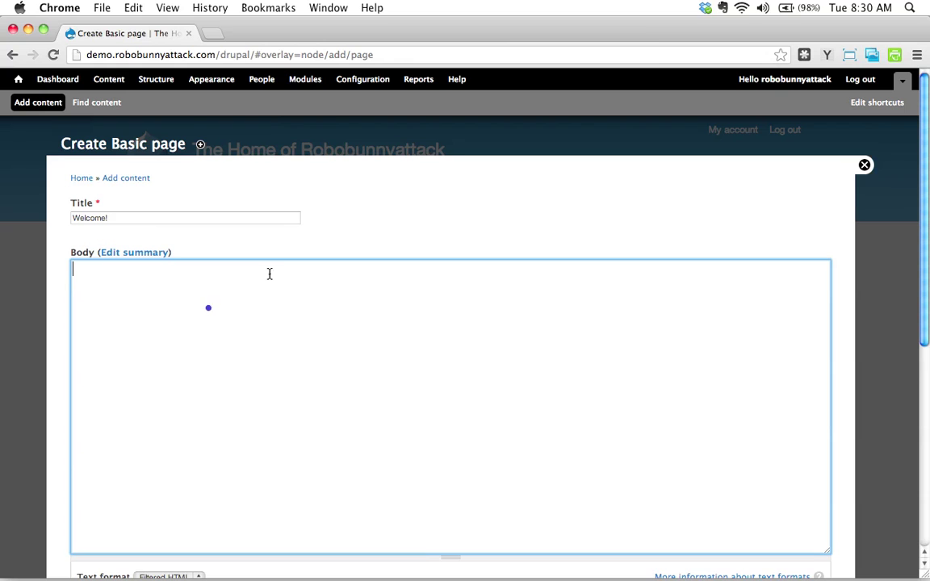
click(828, 58)
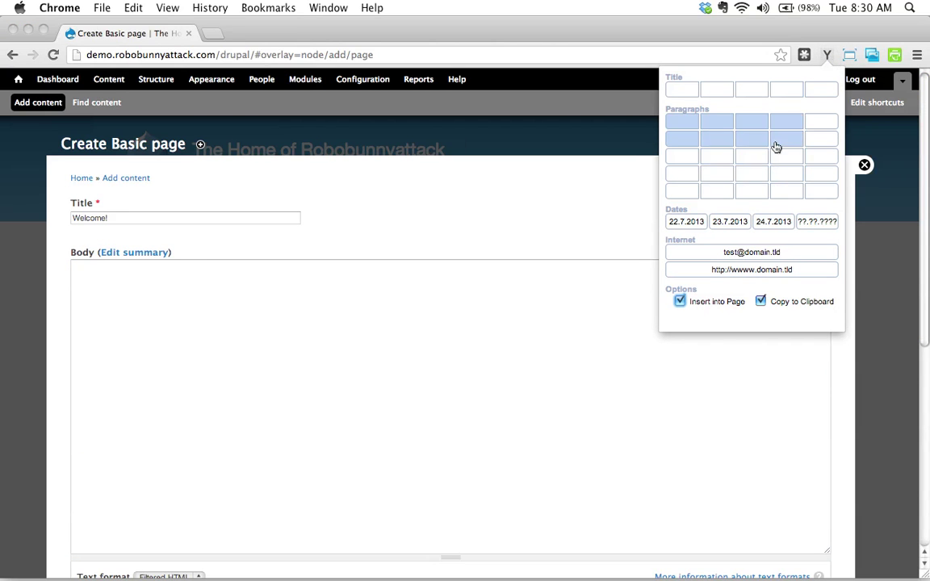
click(775, 146)
scroll(394, 364, down, 5)
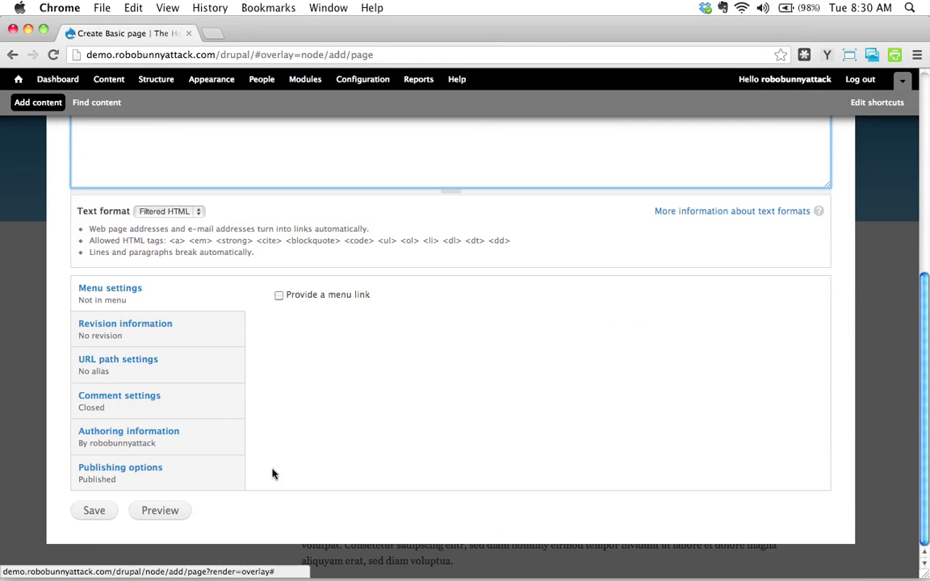
click(94, 511)
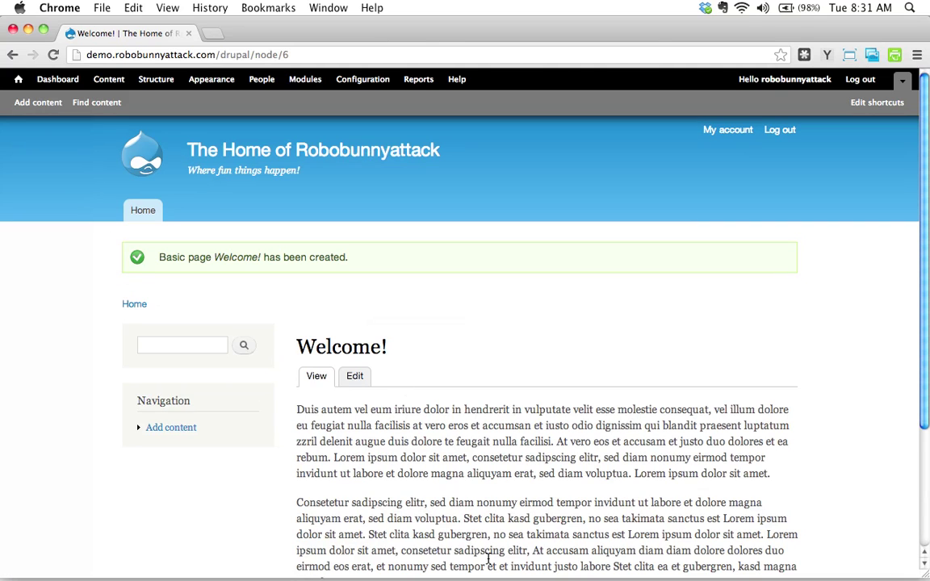
scroll(489, 557, down, 5)
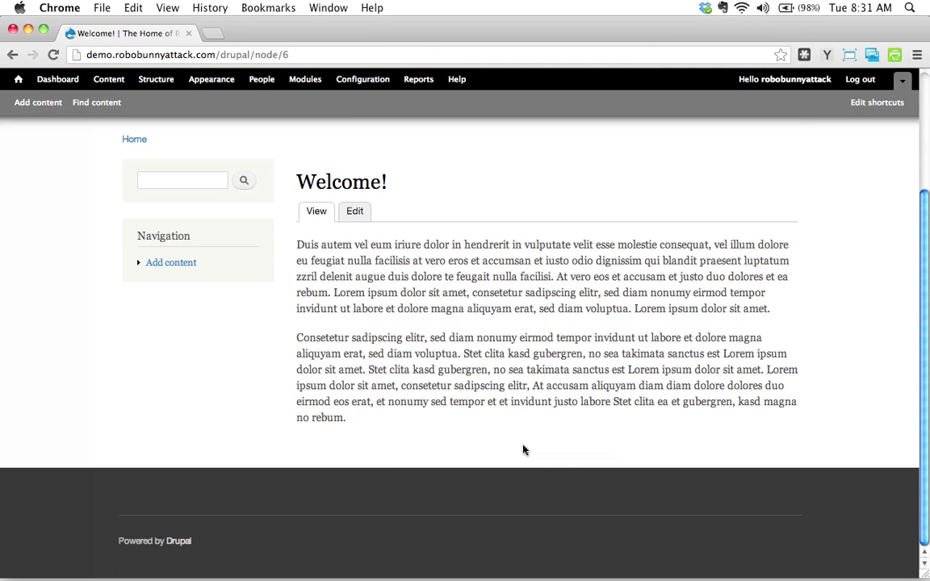
scroll(484, 424, up, 5)
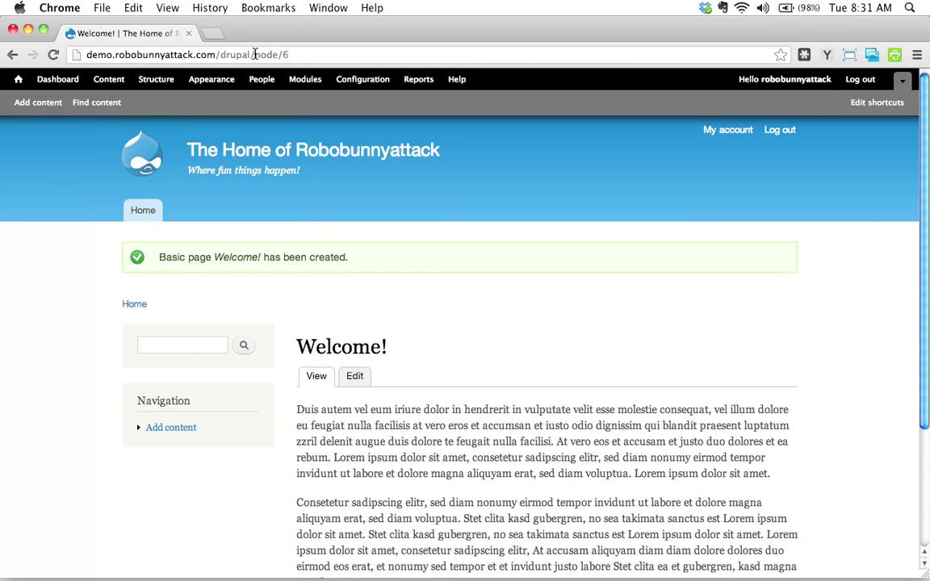
drag(255, 54, 289, 54)
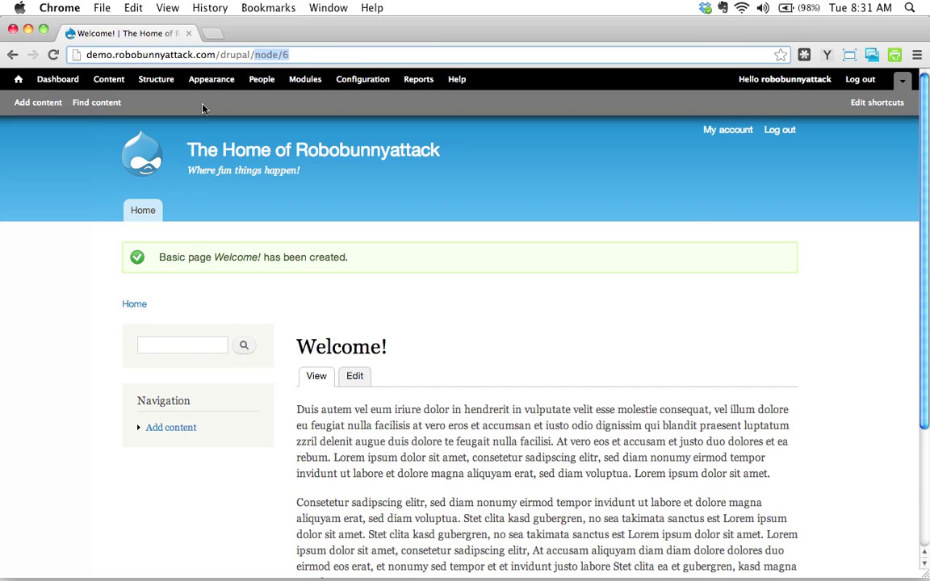
click(310, 55)
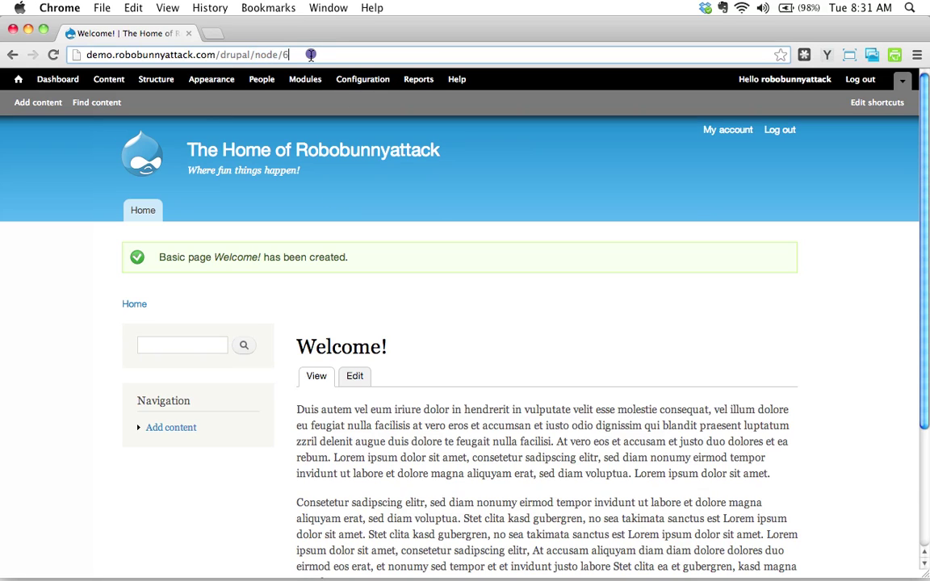
Edit the Welcome! page to set URL alias 'welcome', save, and check the new address
click(354, 380)
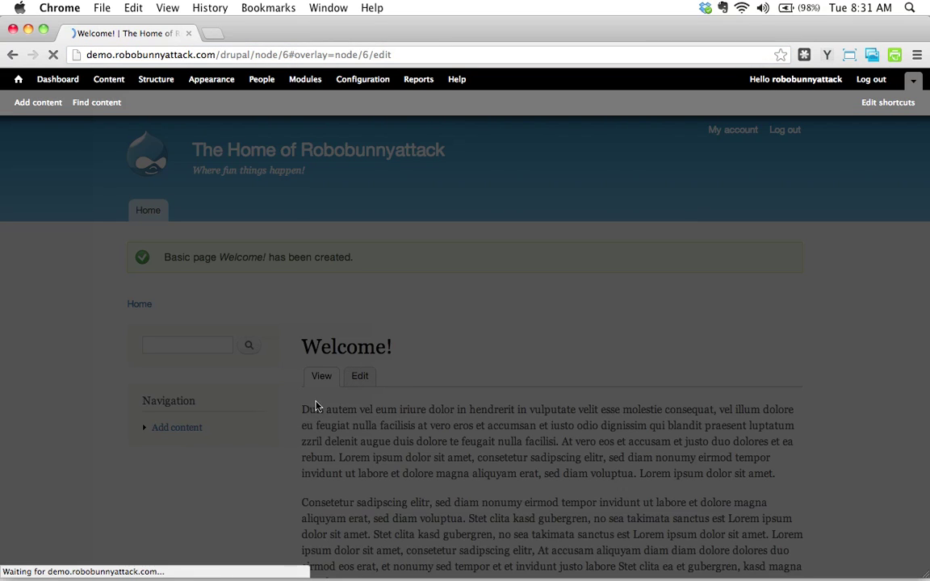
scroll(242, 410, down, 10)
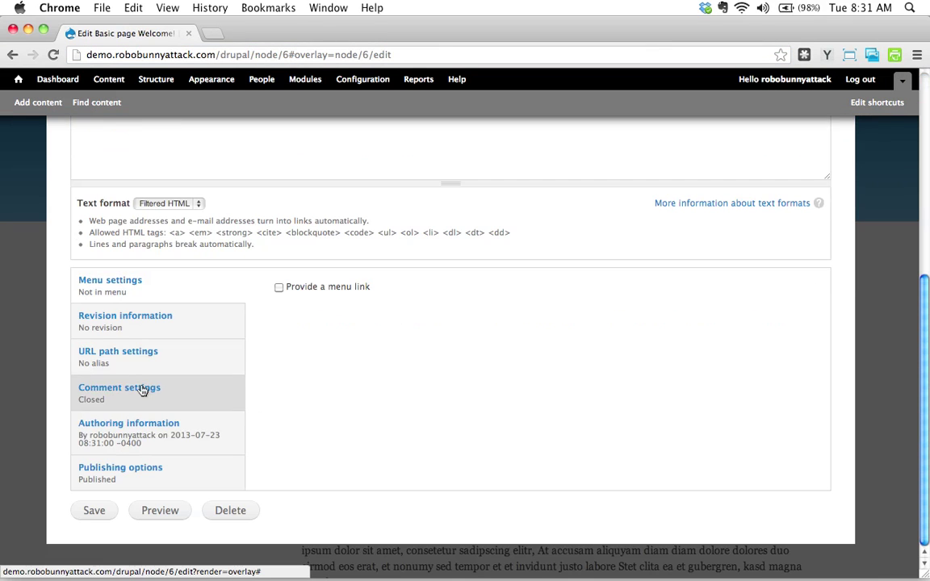
click(143, 353)
click(283, 303)
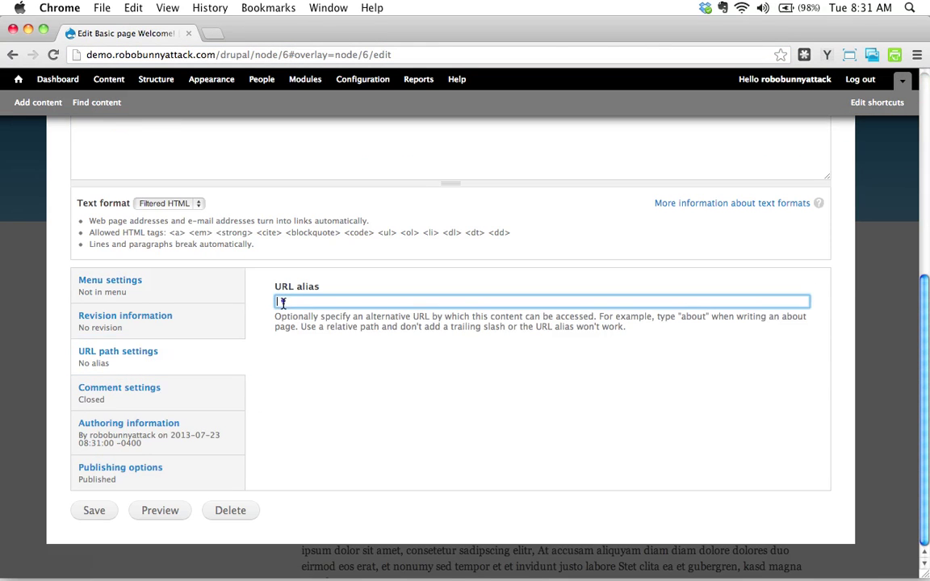
text(welcome)
click(100, 512)
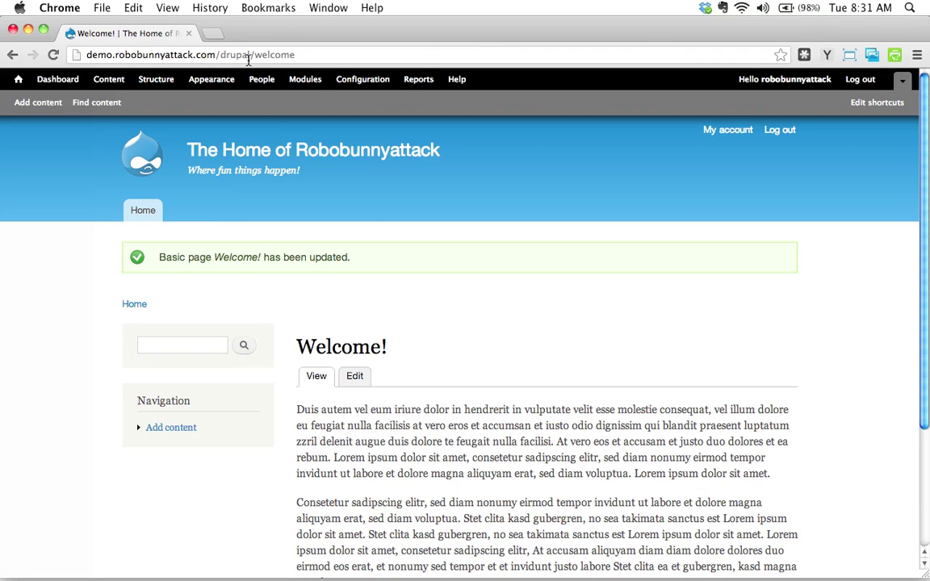
double_click(273, 54)
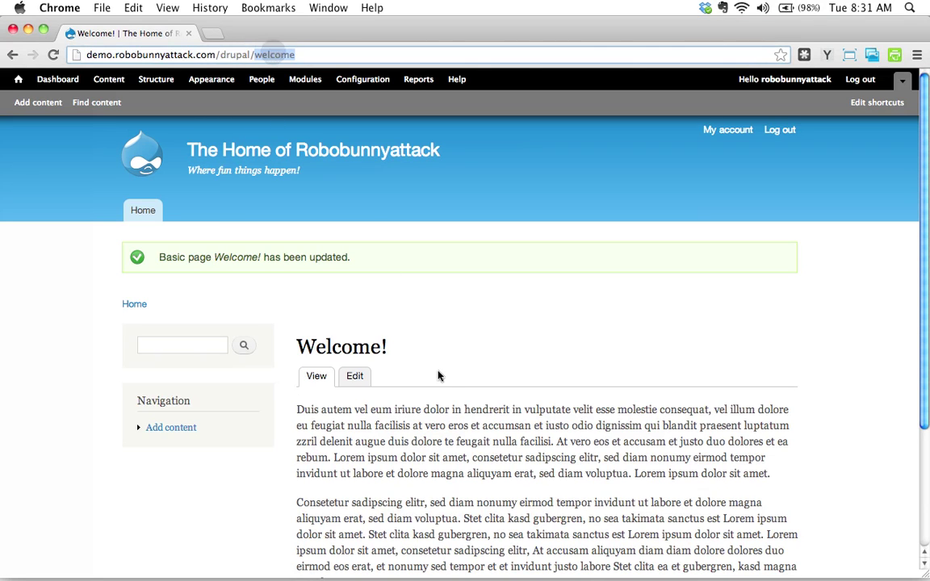
Enter 'welcome' as Default front page in Site information and save the configuration
click(150, 215)
click(150, 216)
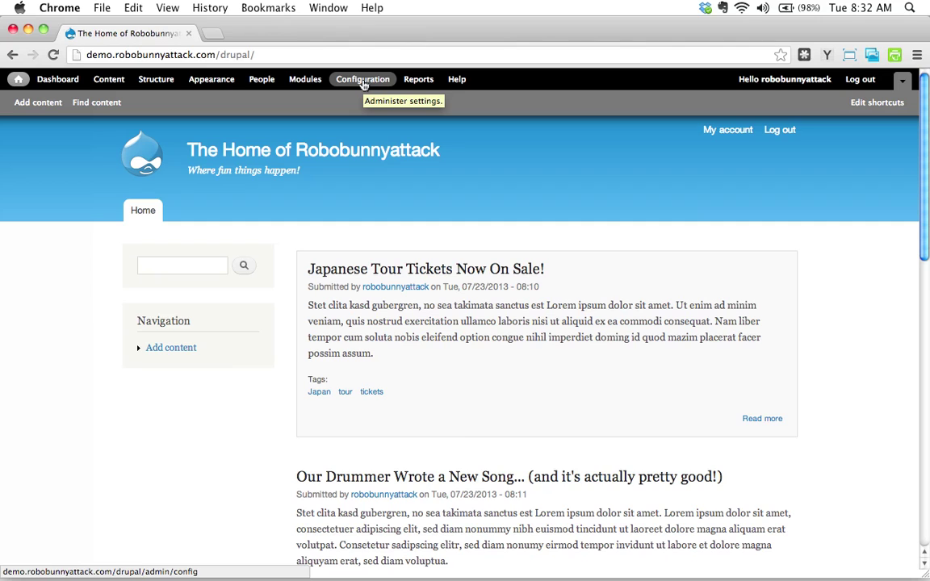
click(364, 83)
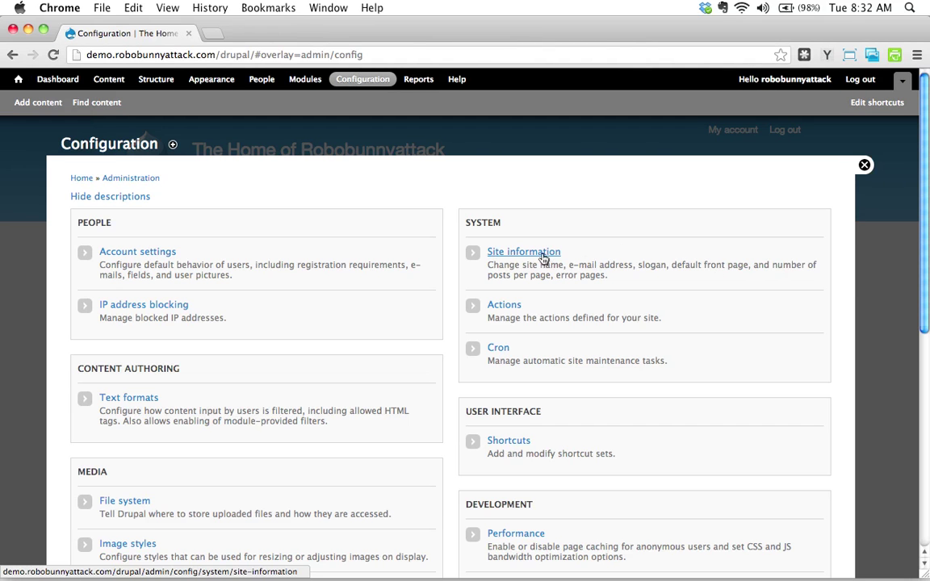
click(543, 256)
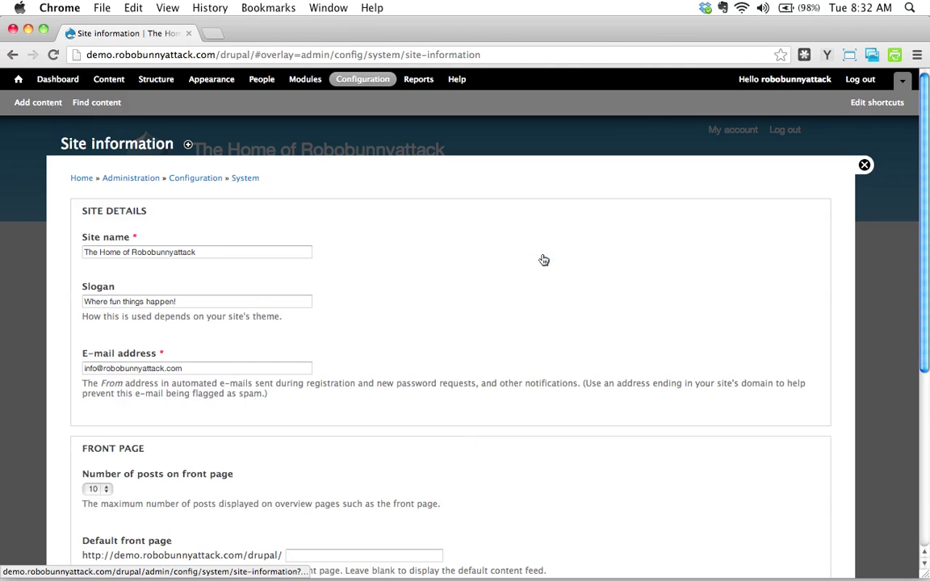
scroll(267, 347, down, 5)
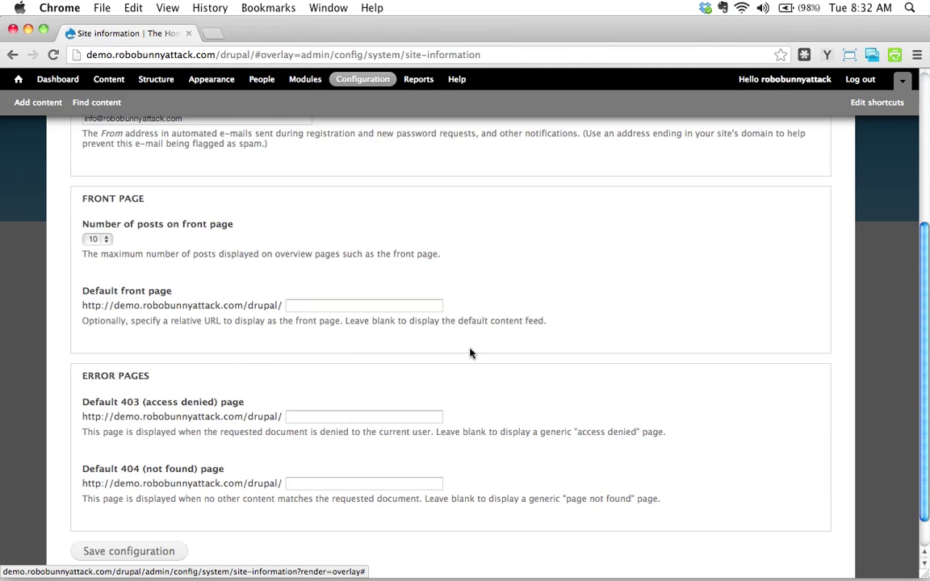
click(318, 307)
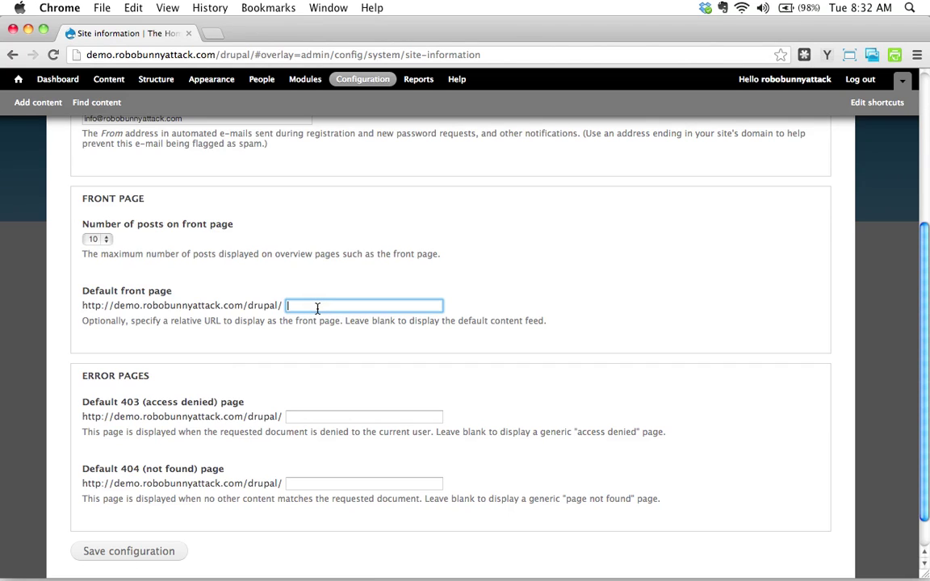
text(welcome)
scroll(347, 305, down, 1)
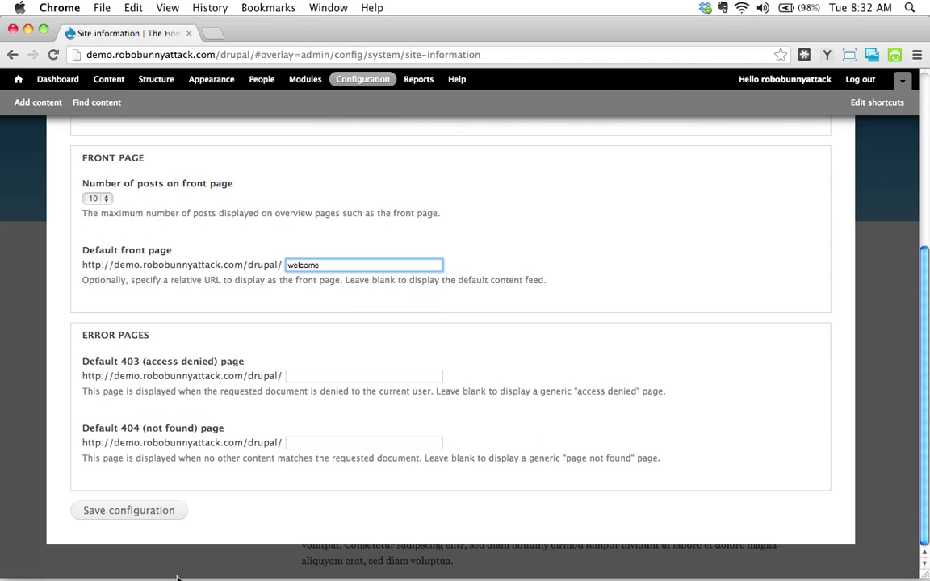
click(124, 511)
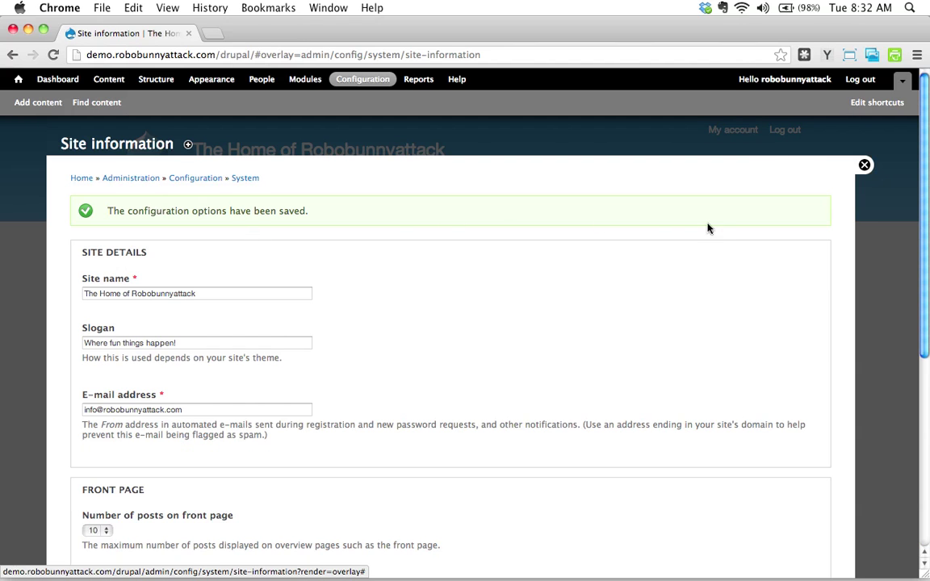
Close Site information and reload the front page to confirm it shows Welcome!
click(863, 164)
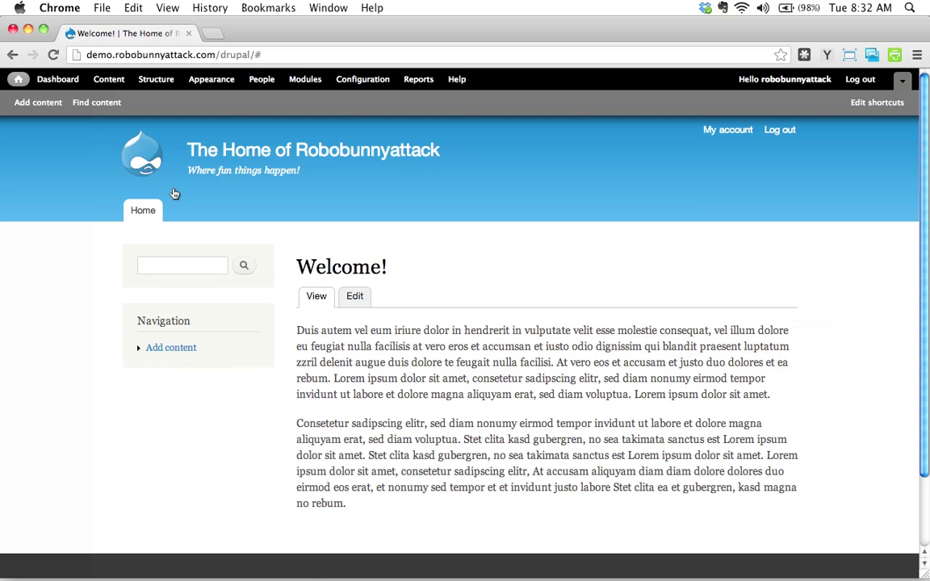
click(143, 210)
click(113, 80)
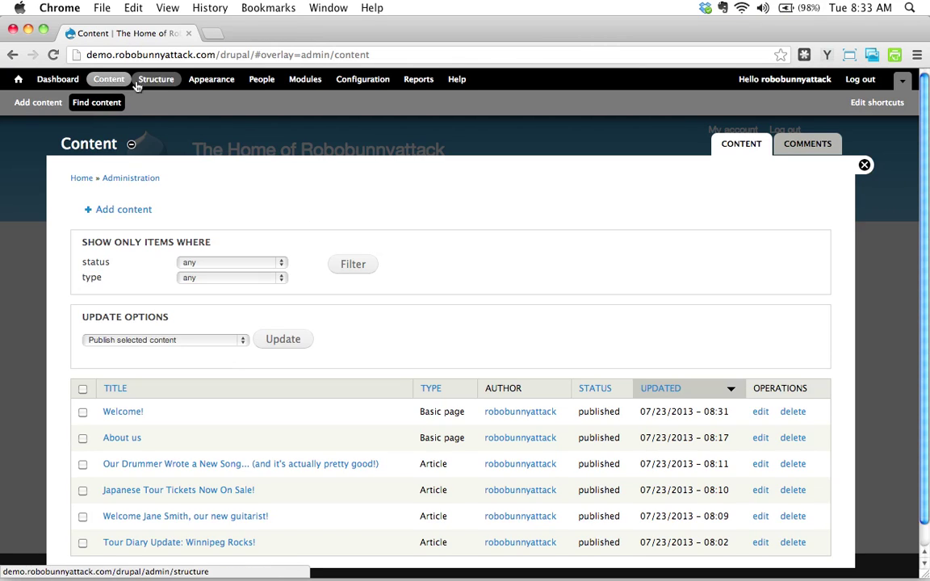
scroll(168, 386, down, 1)
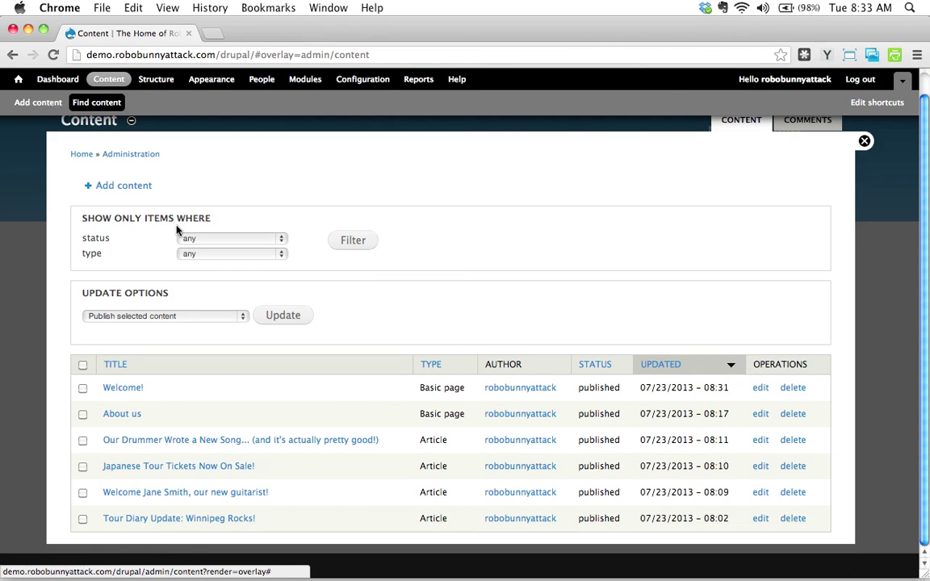
click(864, 141)
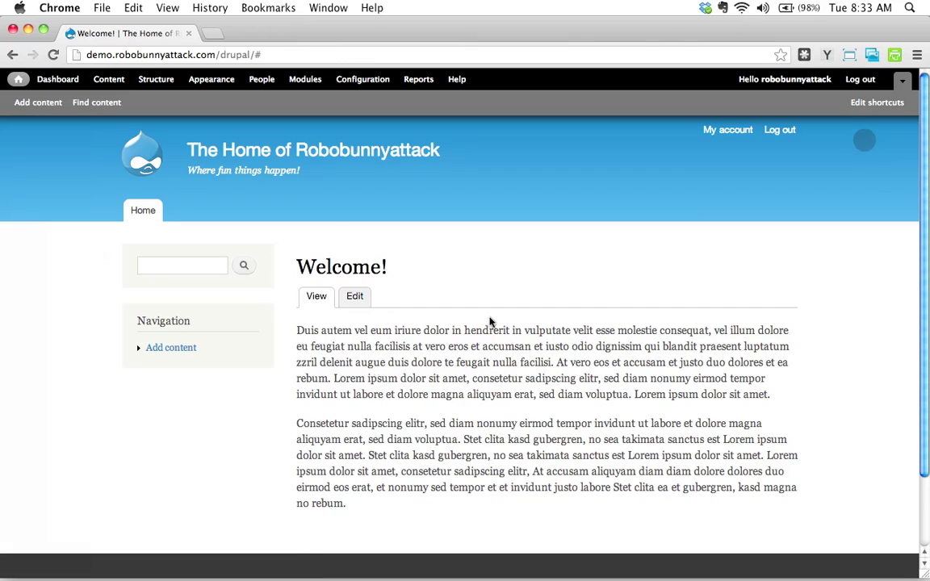